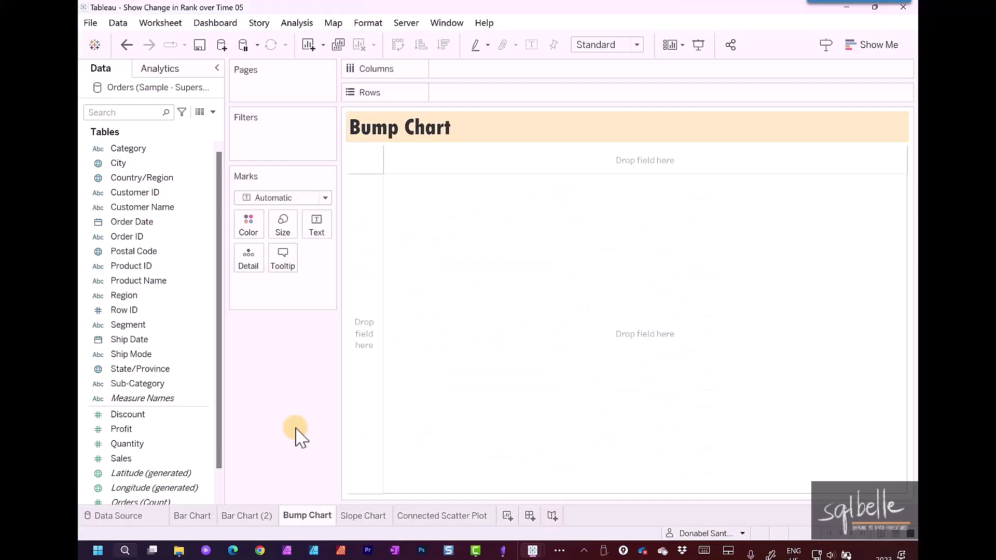
Step: Plot SUM(Profit) across Order Date years at Entire View fit, with one line per Sub-Category
drag(156, 224, 483, 66)
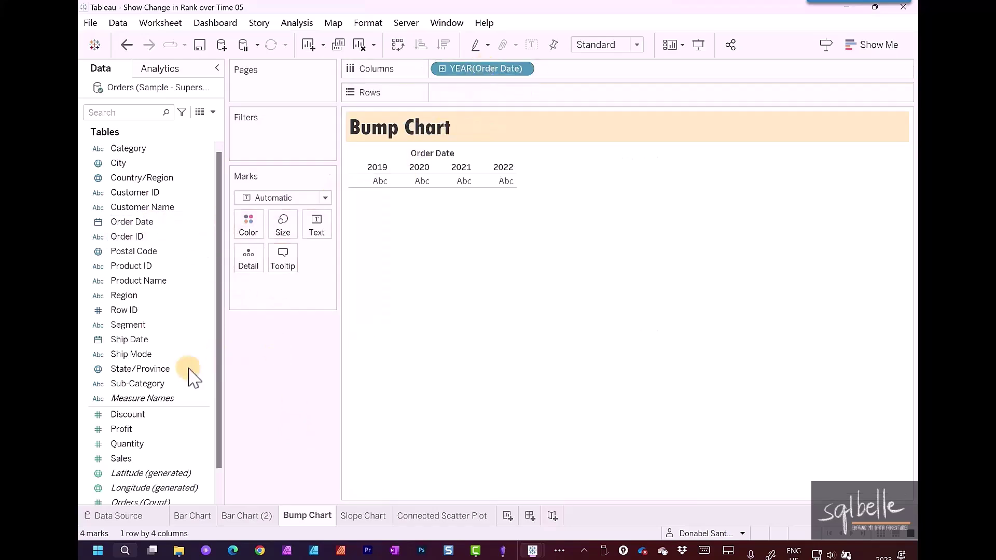
mouse_move(127, 430)
mouse_down()
mouse_move(459, 120)
mouse_move(472, 96)
mouse_up()
click(612, 47)
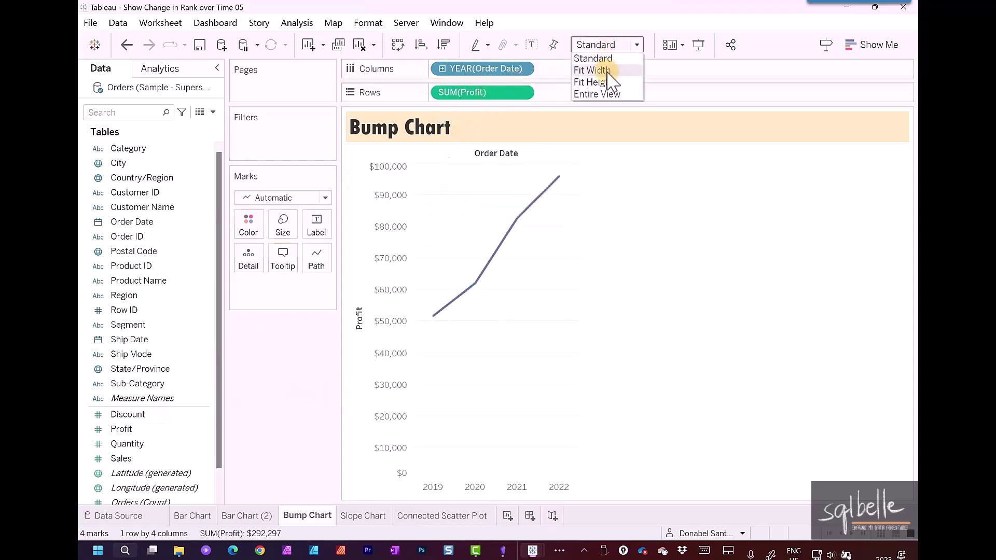
click(603, 96)
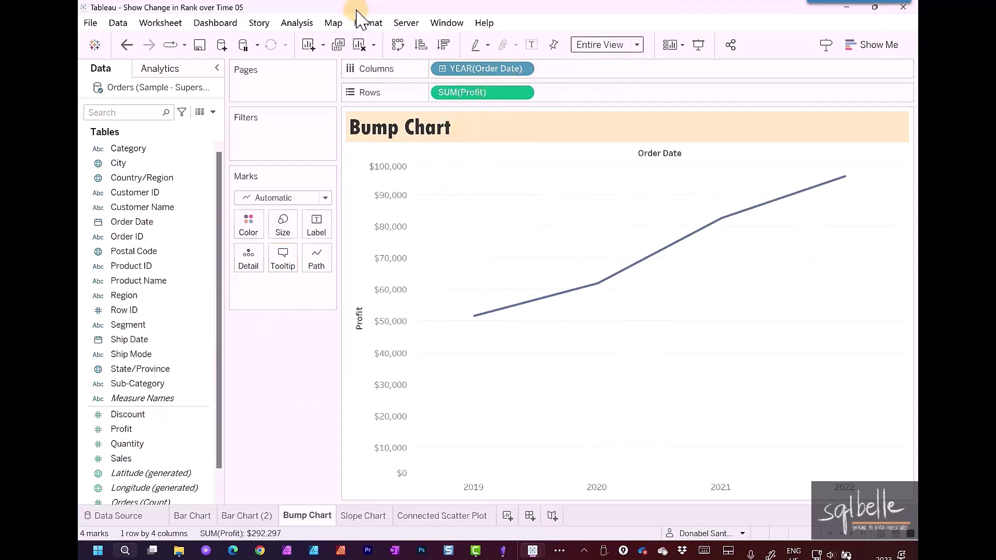
drag(129, 384, 252, 269)
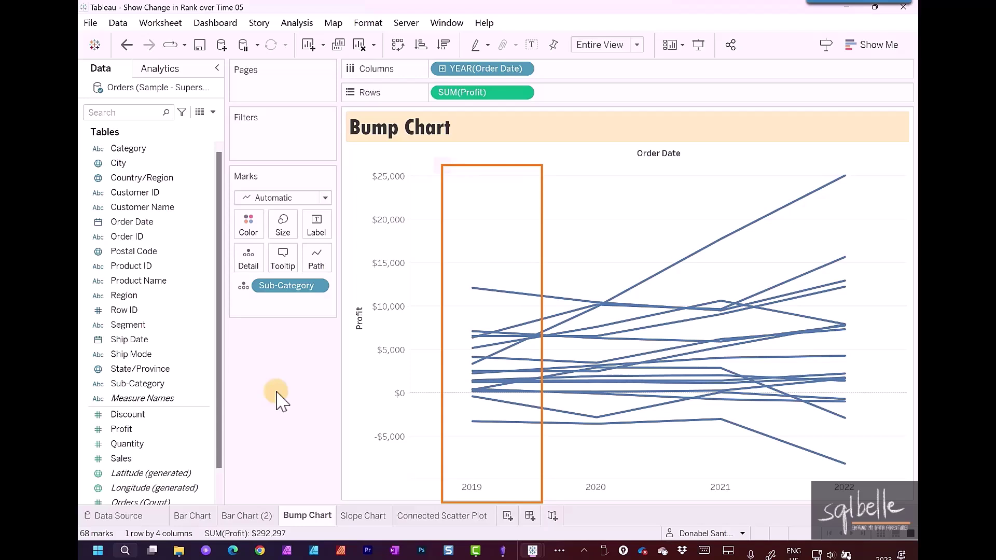
Step: Apply a Rank quick table calculation to the SUM(Profit) pill
click(522, 93)
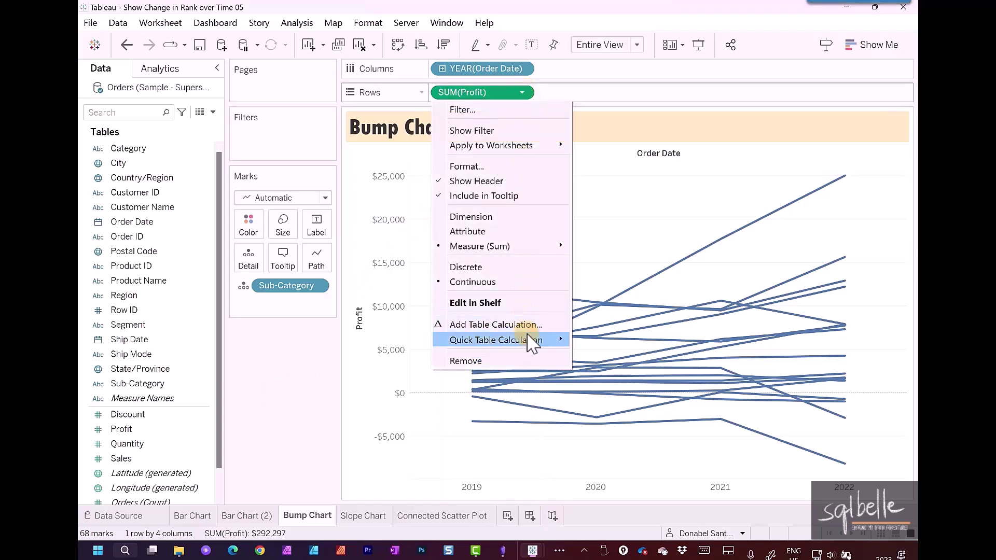
mouse_move(527, 339)
click(657, 399)
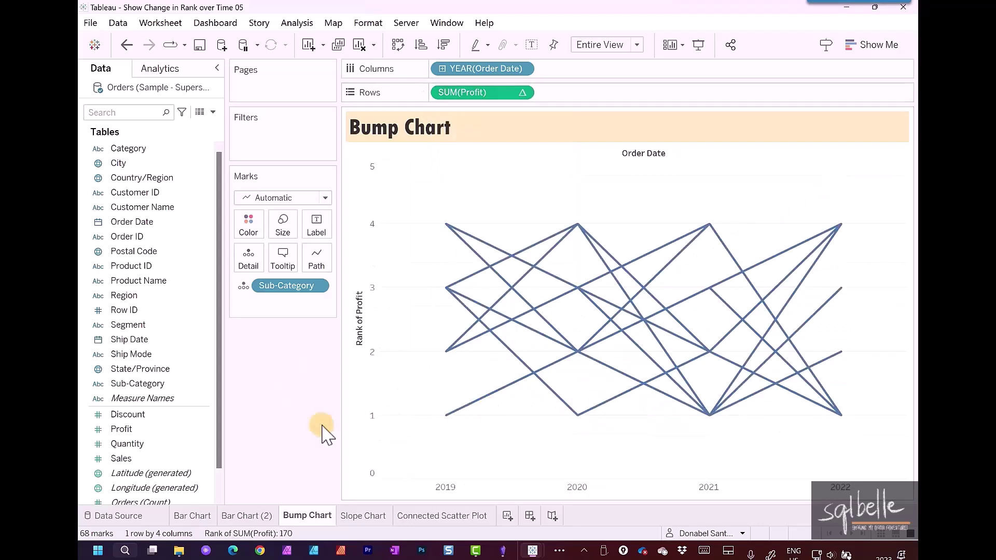
mouse_move(448, 227)
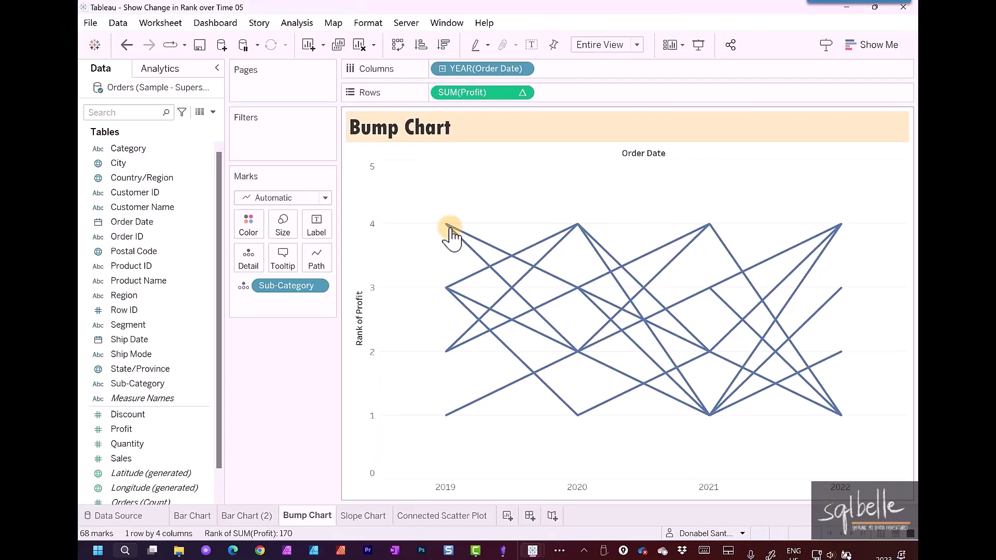
Step: Duplicate the Bump Chart sheet as a crosstab and switch to Bump Chart (2)
right_click(310, 517)
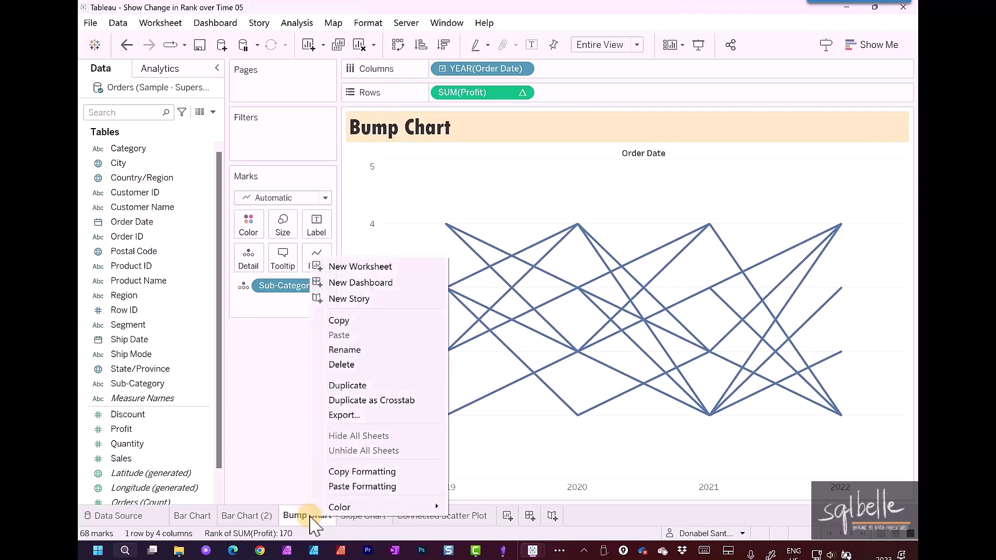
click(386, 405)
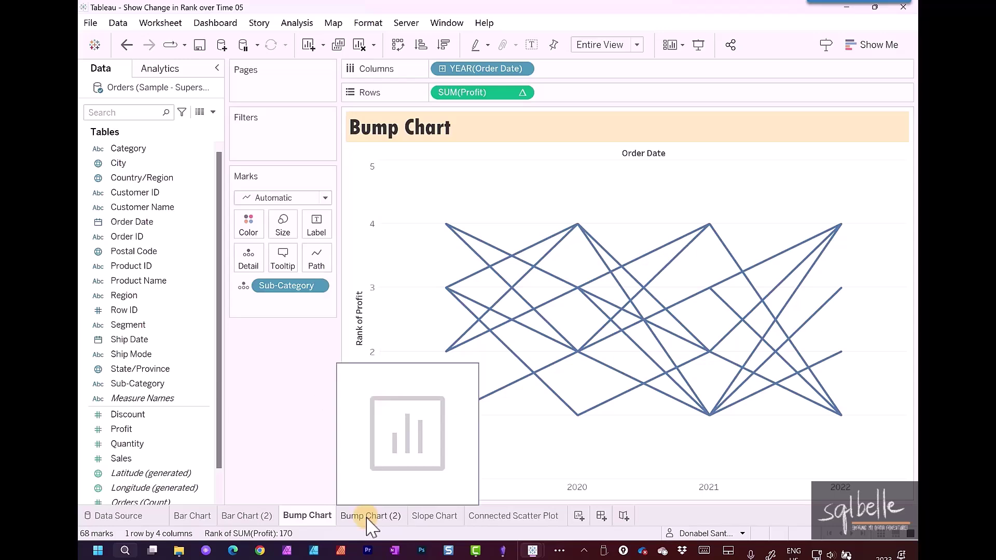
click(371, 519)
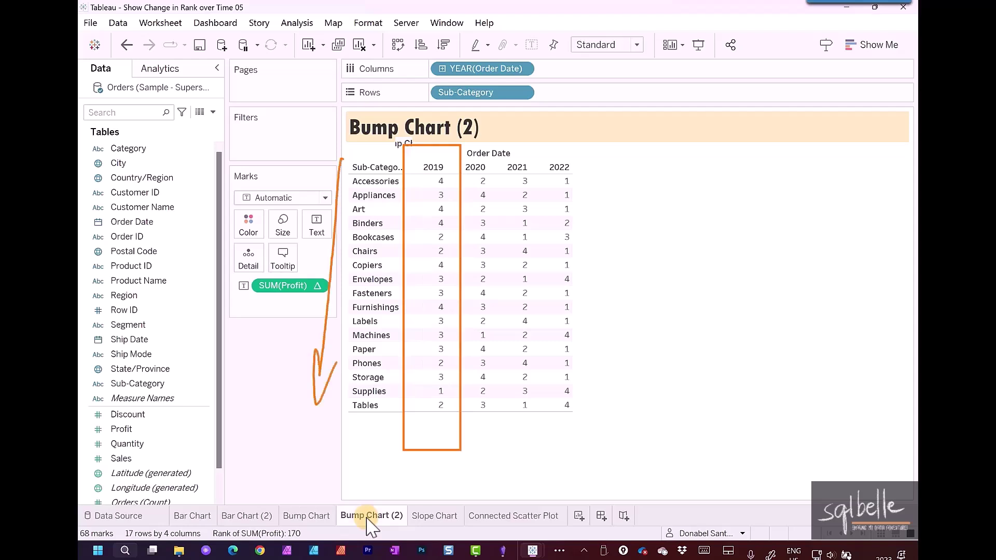
Step: Set the crosstab's profit rank to compute using Sub-Category, ranking 1–17 within each year
click(318, 286)
mouse_move(327, 485)
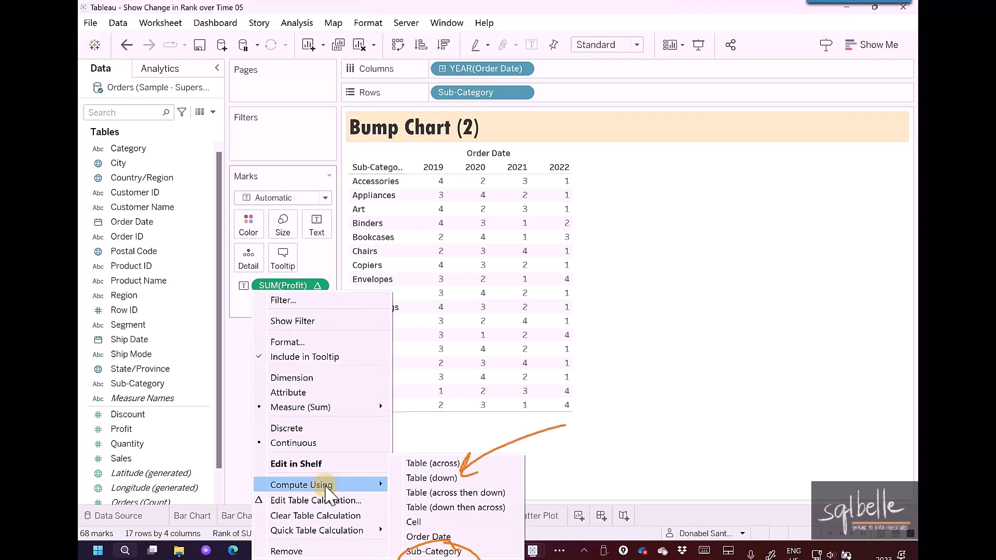
key(Escape)
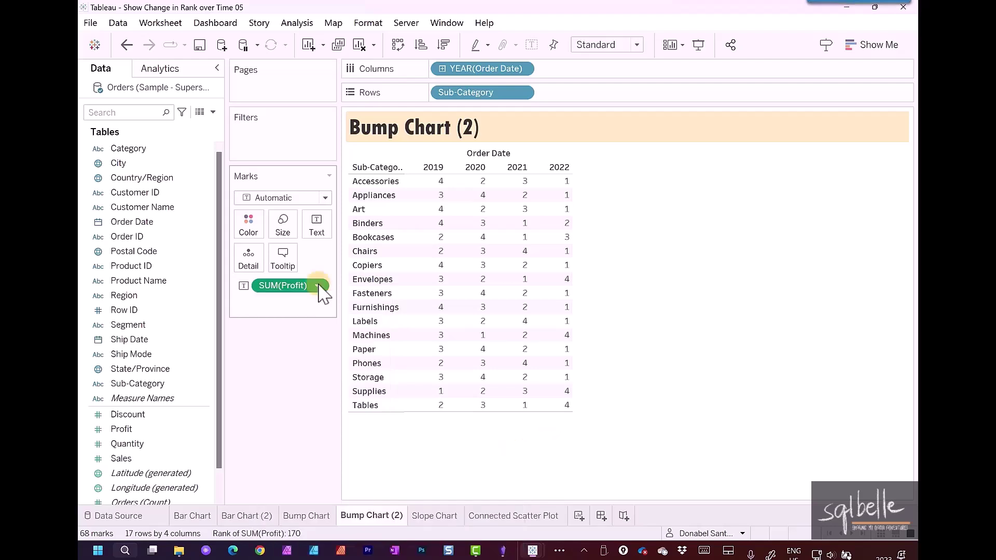
click(321, 286)
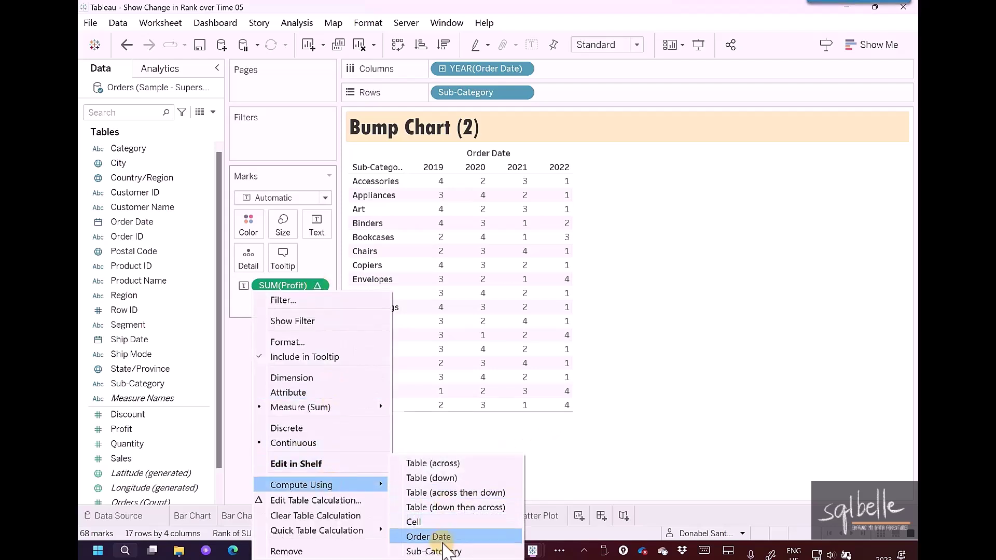
click(431, 548)
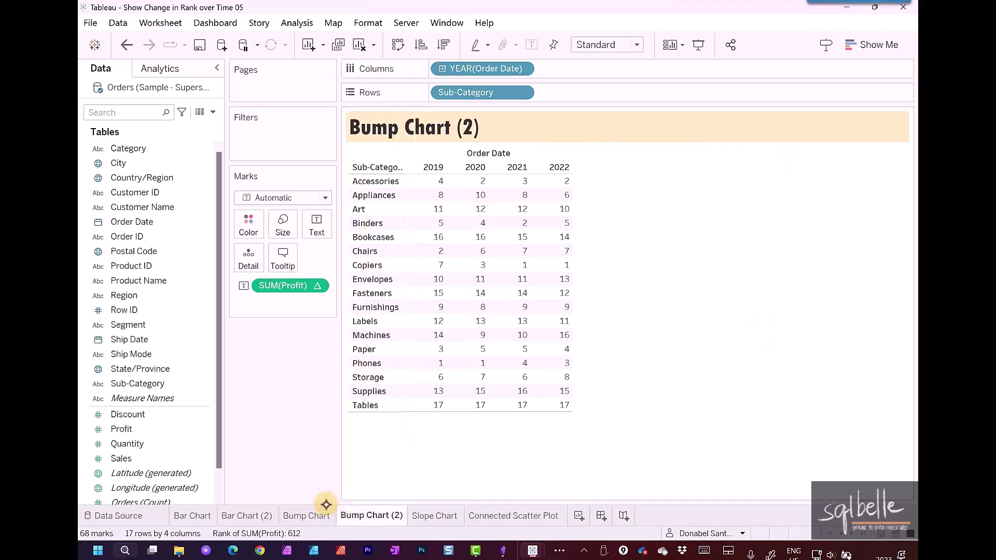
Step: On the Bump Chart sheet, set the profit rank to compute using Sub-Category
click(310, 516)
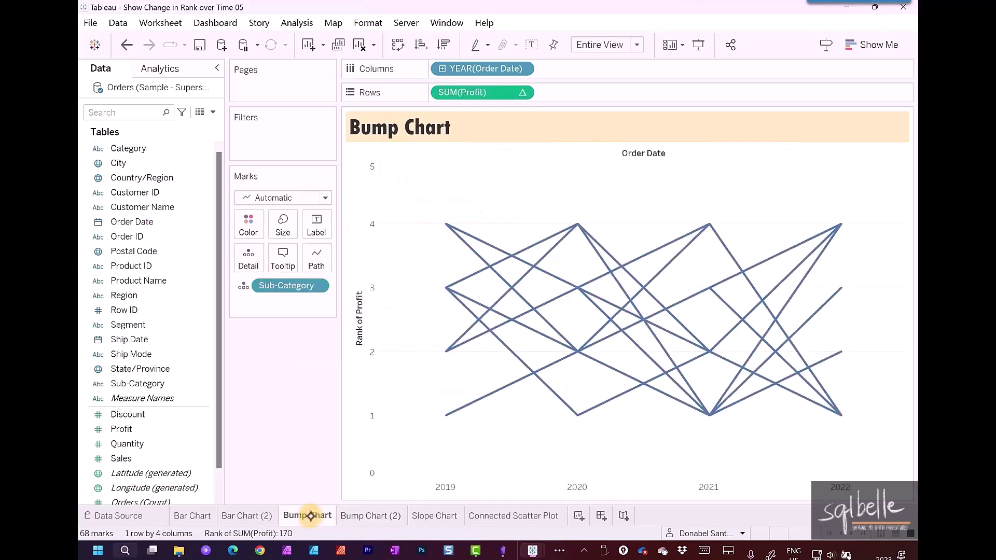
click(523, 93)
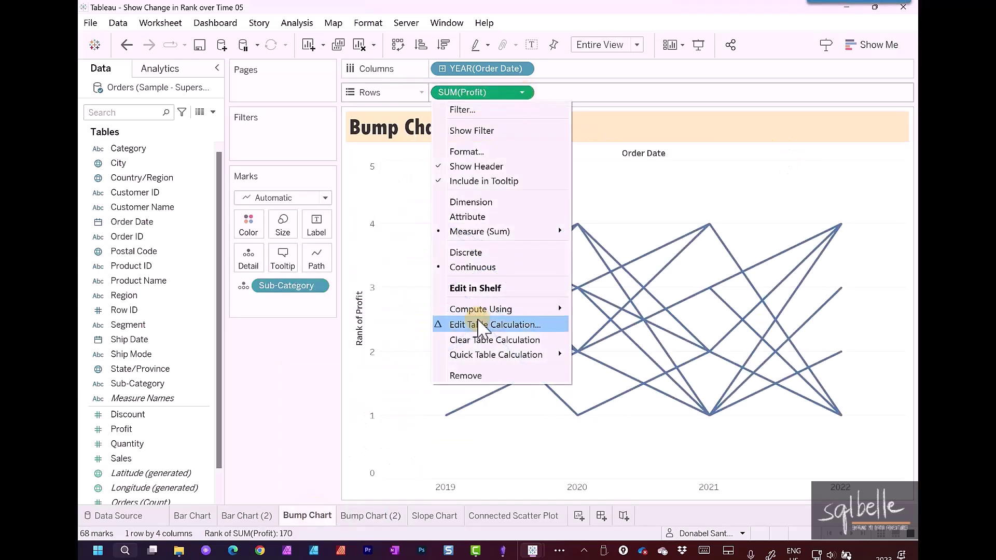
mouse_move(482, 310)
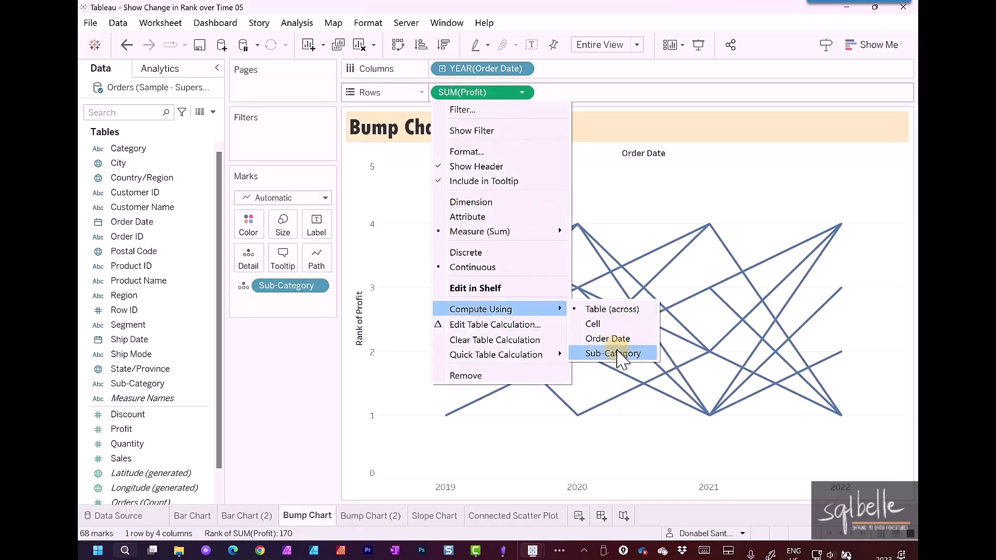
click(613, 353)
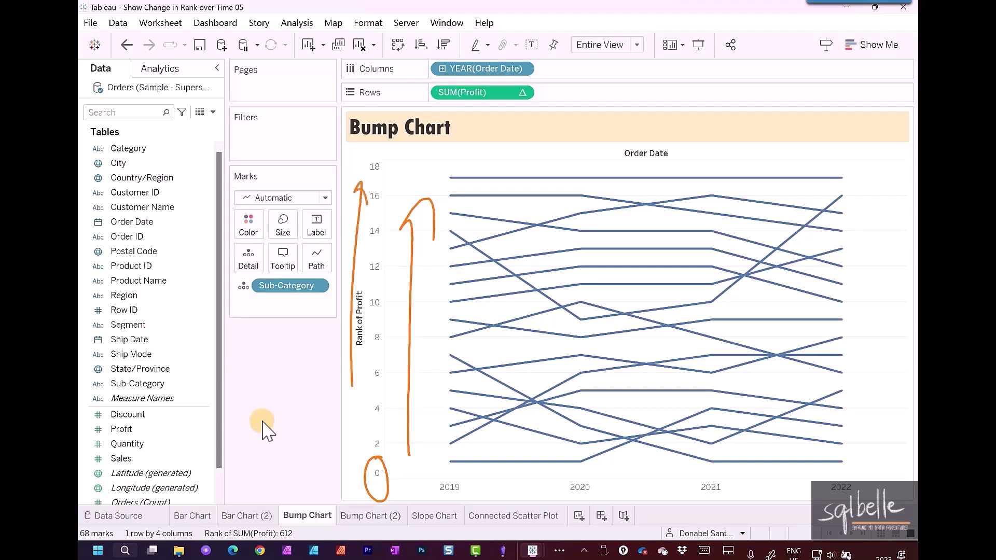
Step: Reverse the Rank of Profit axis scale so rank 1 appears at the top
right_click(355, 217)
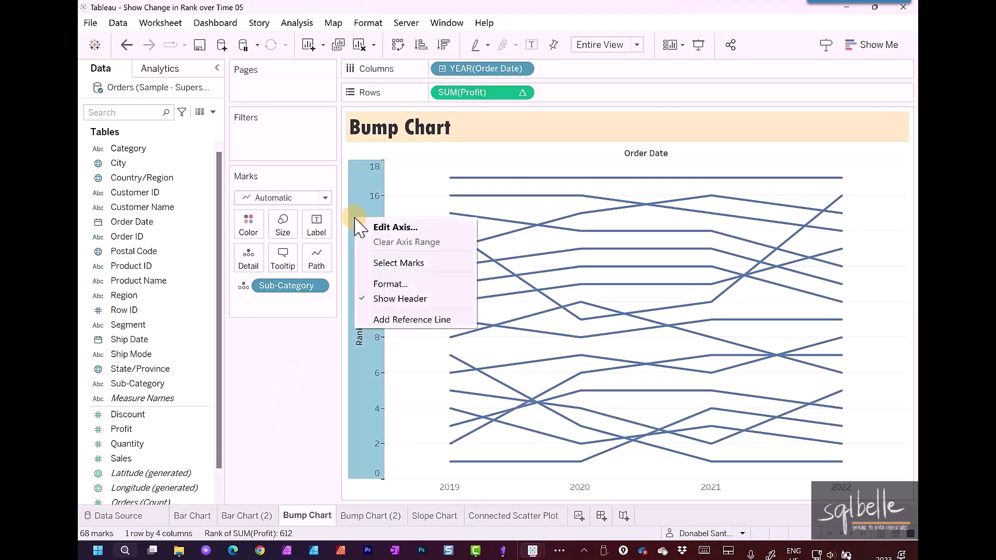
click(390, 232)
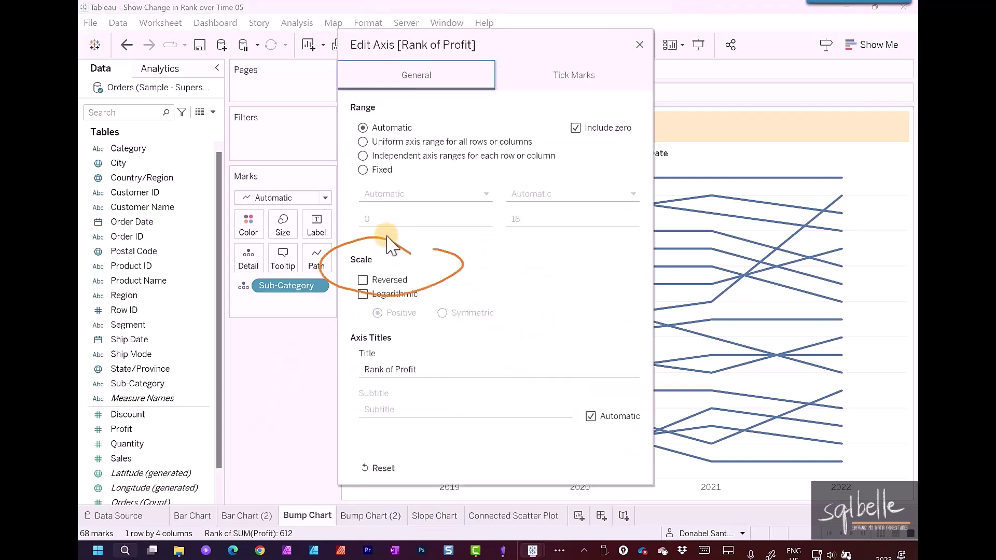
click(363, 281)
click(639, 44)
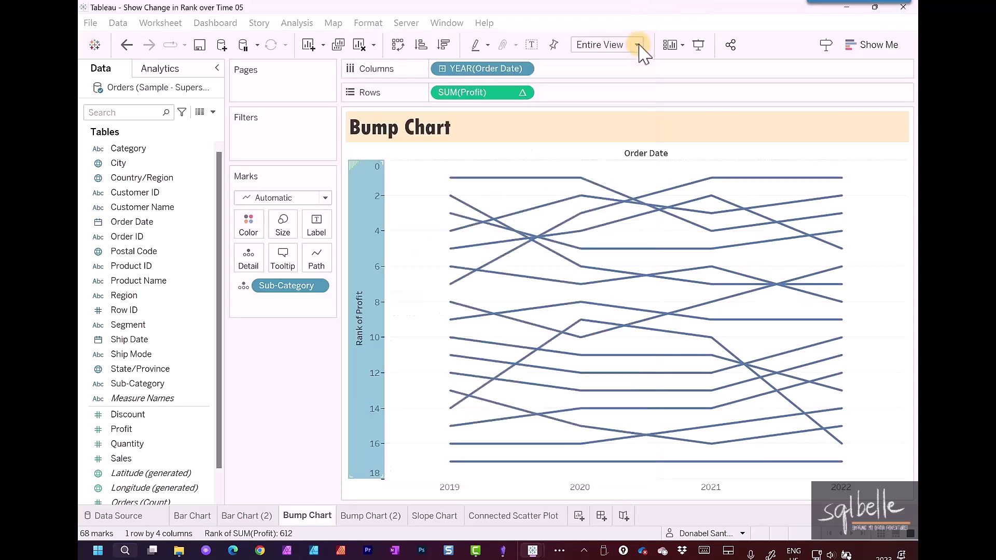
click(296, 386)
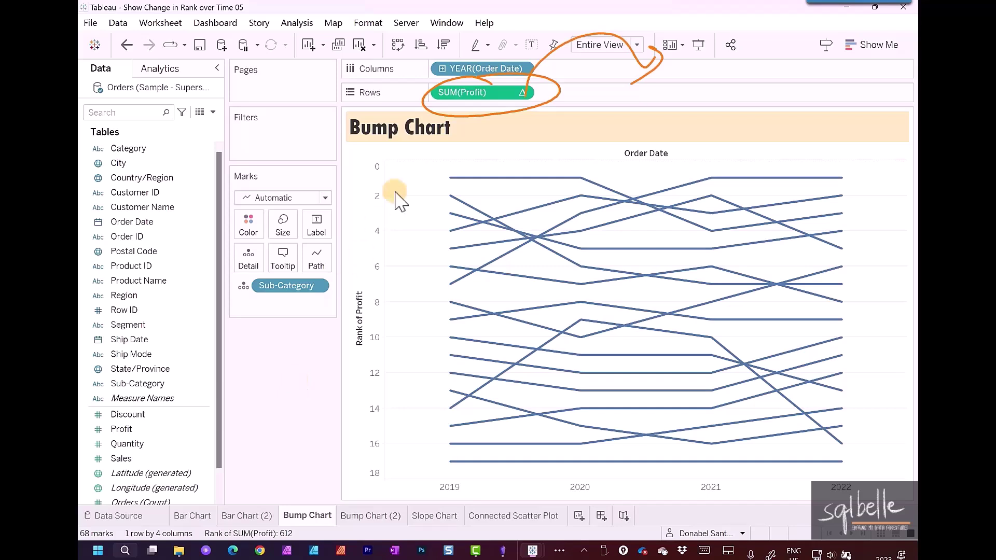
Step: Duplicate the ranked SUM(Profit) on Rows and set the second pane's mark type to Circle
drag(468, 102, 580, 93)
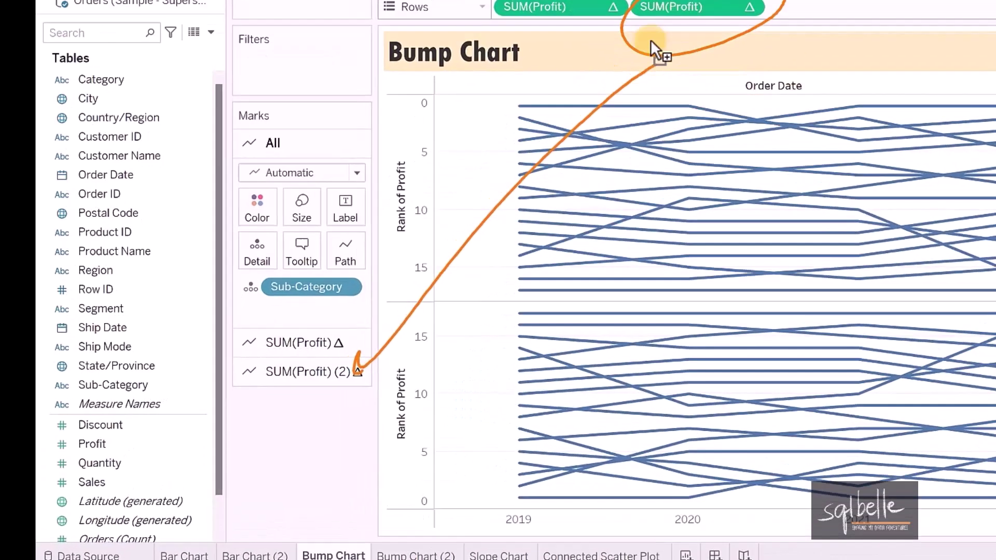
click(317, 373)
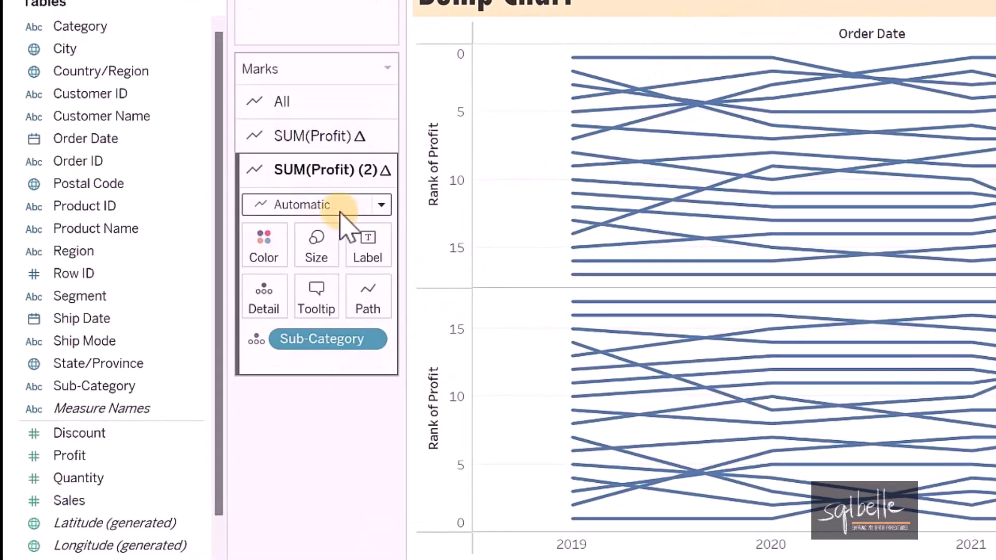
click(341, 208)
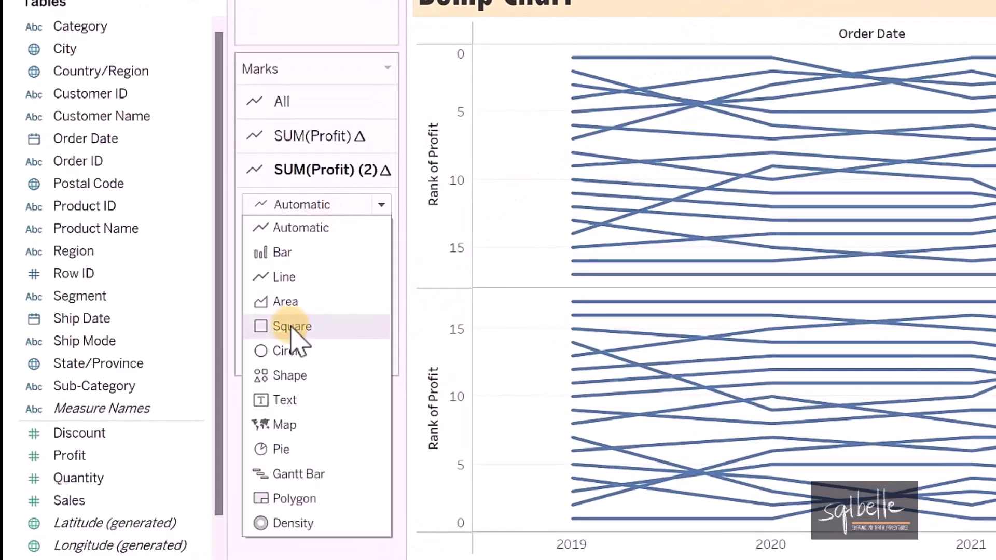
click(289, 348)
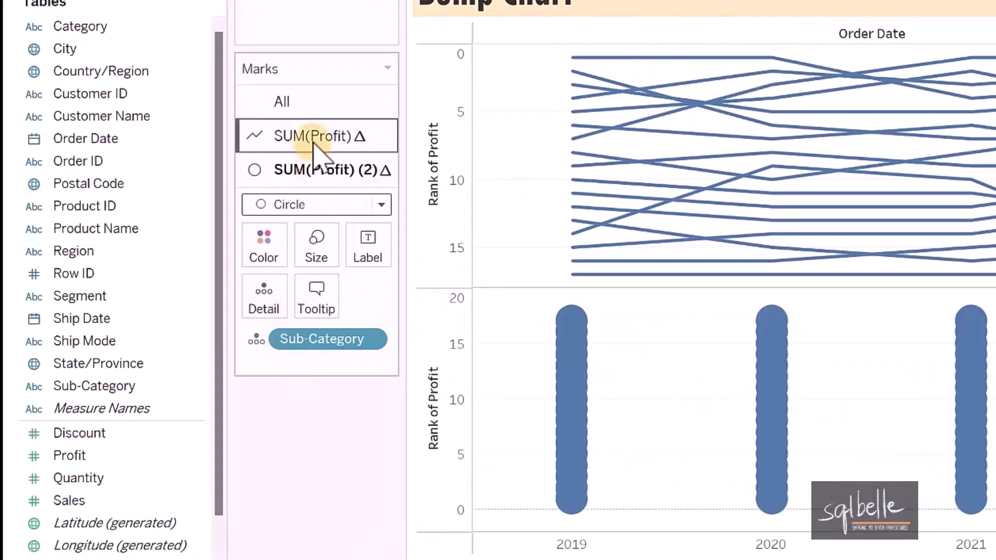
click(313, 145)
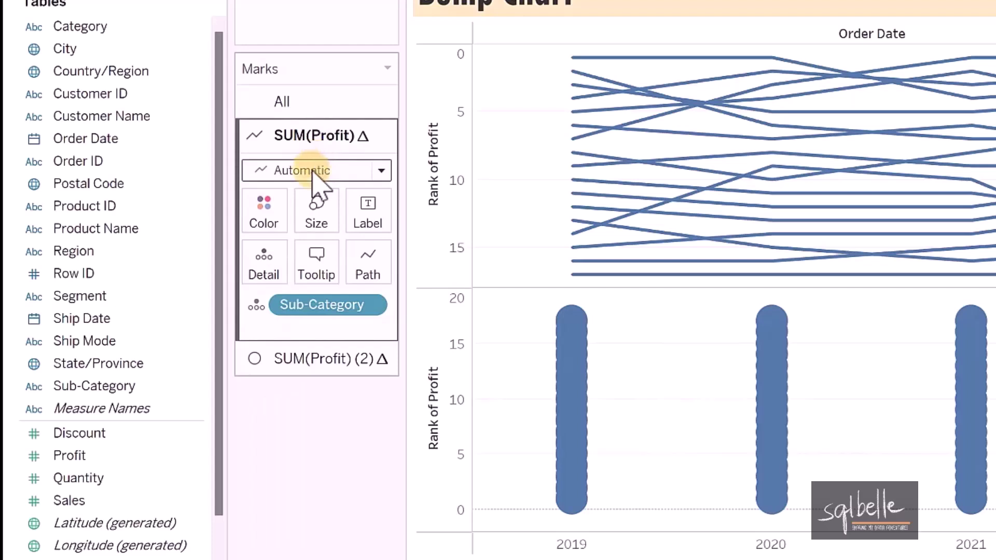
click(317, 172)
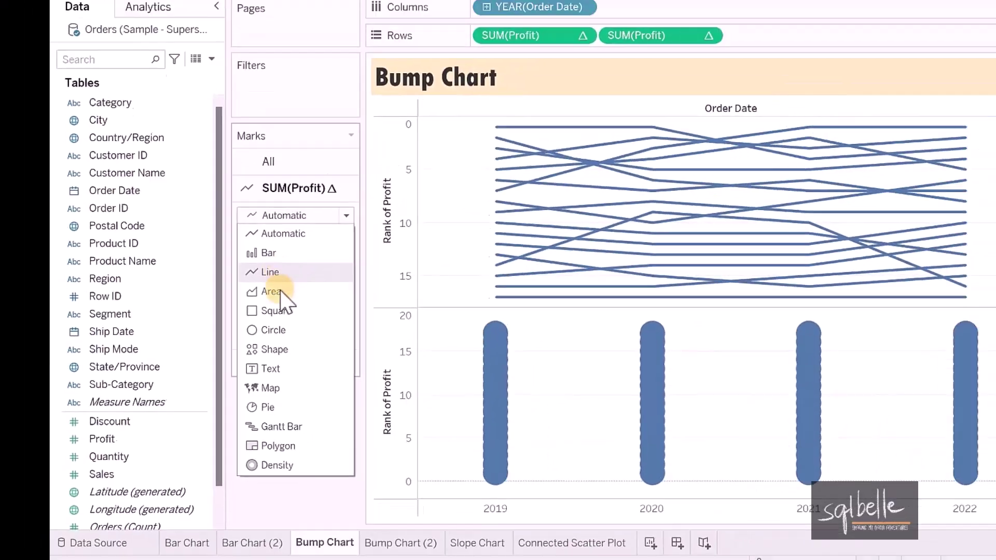
Step: Keep the first layer as lines and label the circles with their profit rank, centred horizontally
click(277, 273)
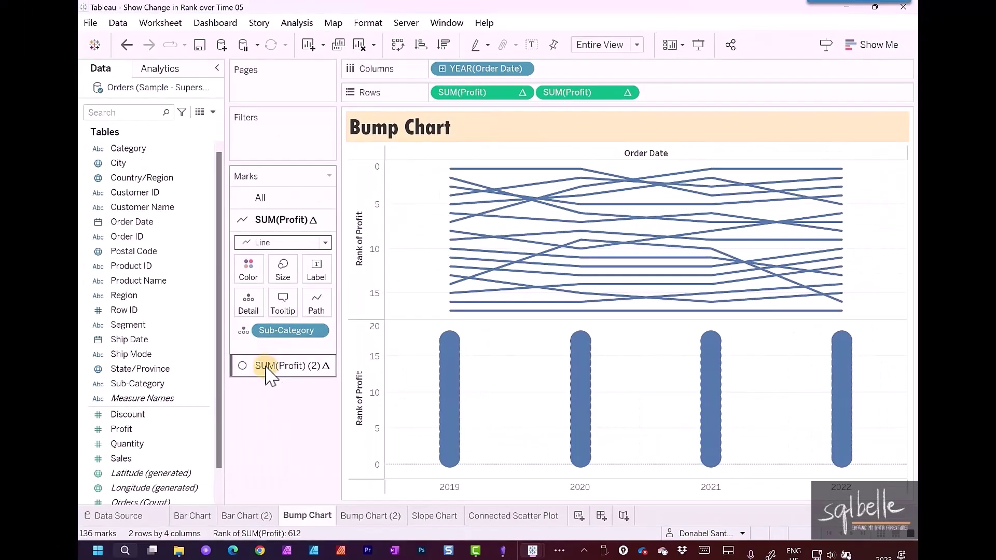
click(276, 367)
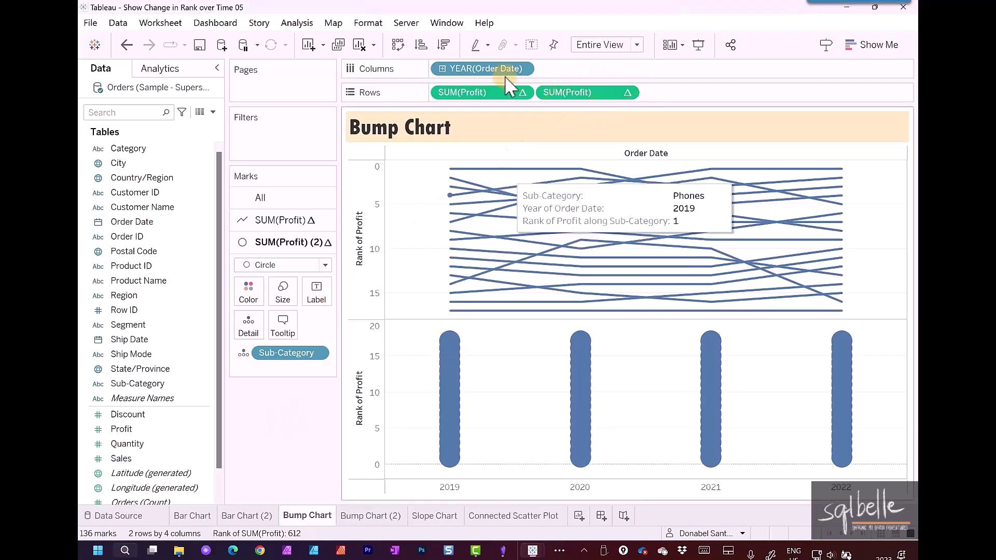
mouse_move(581, 93)
mouse_down()
mouse_move(366, 300)
mouse_move(331, 289)
mouse_move(320, 298)
mouse_up()
click(321, 301)
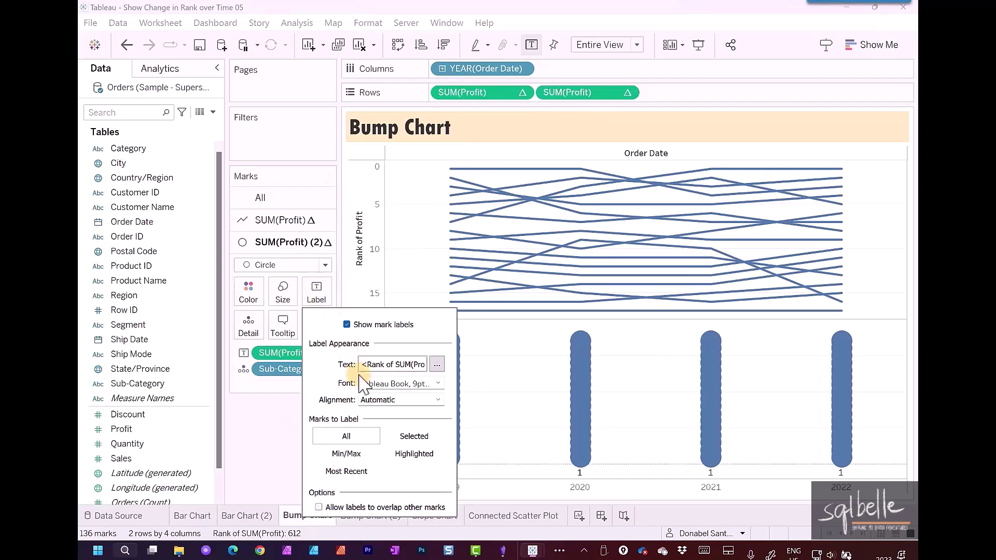
click(390, 400)
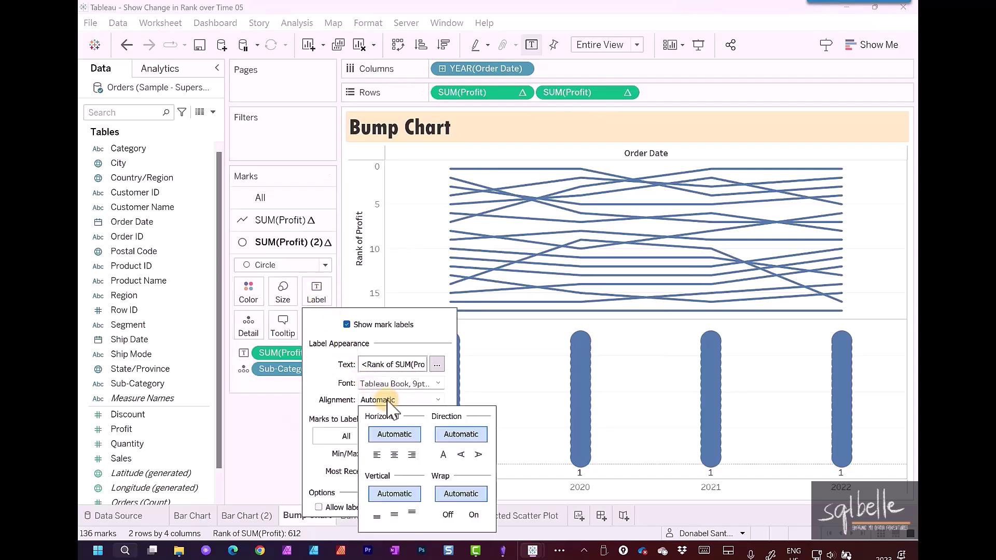
click(394, 455)
click(285, 478)
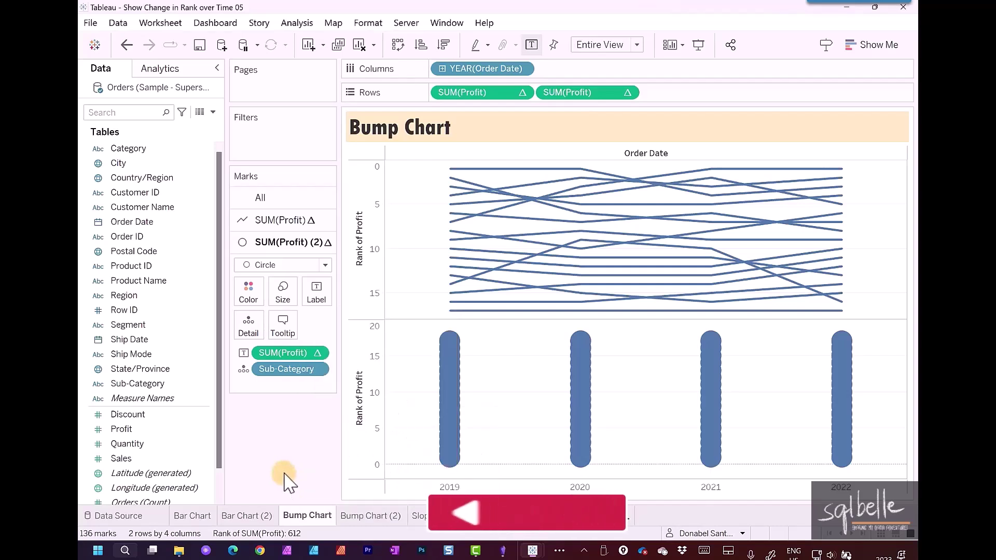
Step: Shrink the circle marks down to small dots with the Size slider
click(290, 310)
click(289, 327)
click(296, 439)
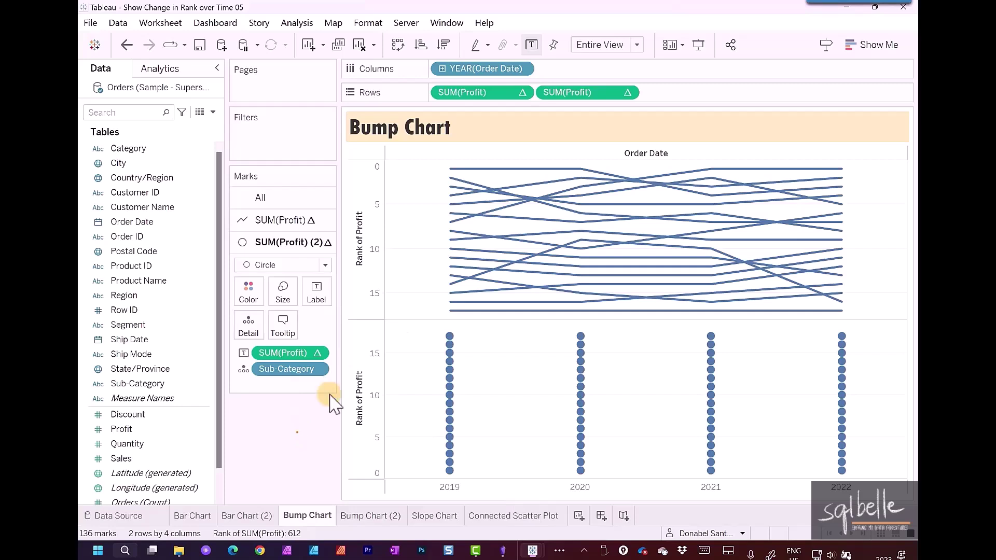
Step: Make the second SUM(Profit) a dual axis and enlarge the circles to fit rank numbers
click(627, 92)
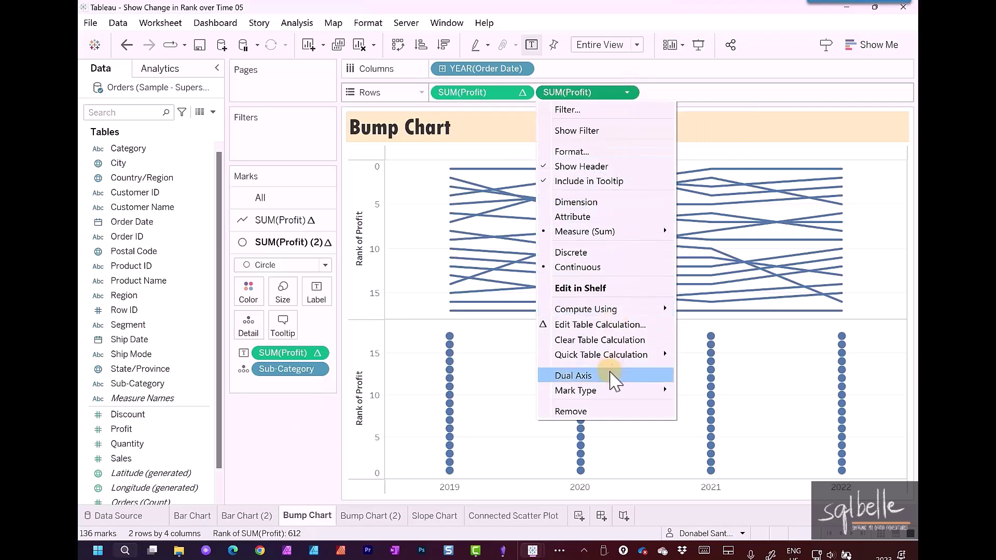
click(611, 377)
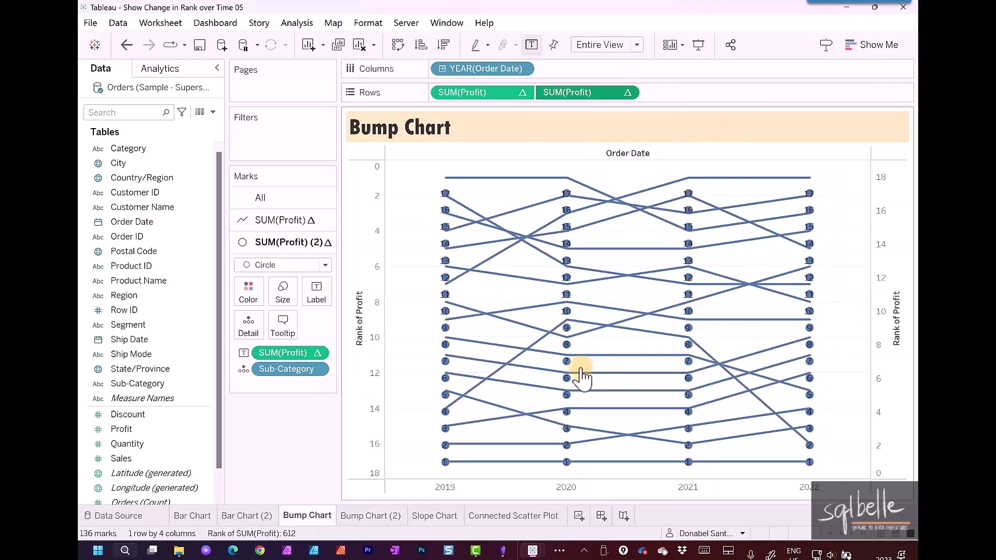
click(288, 300)
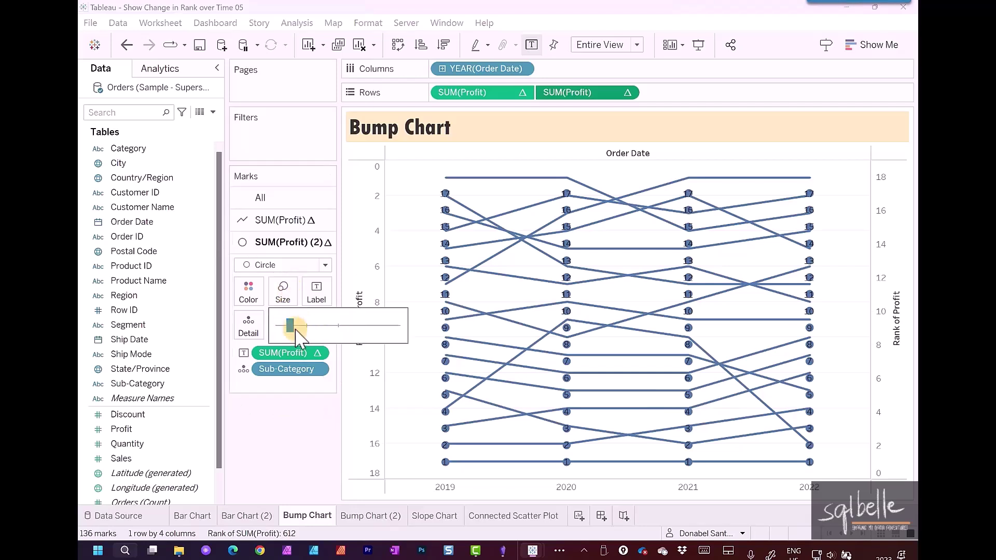
drag(302, 325, 303, 327)
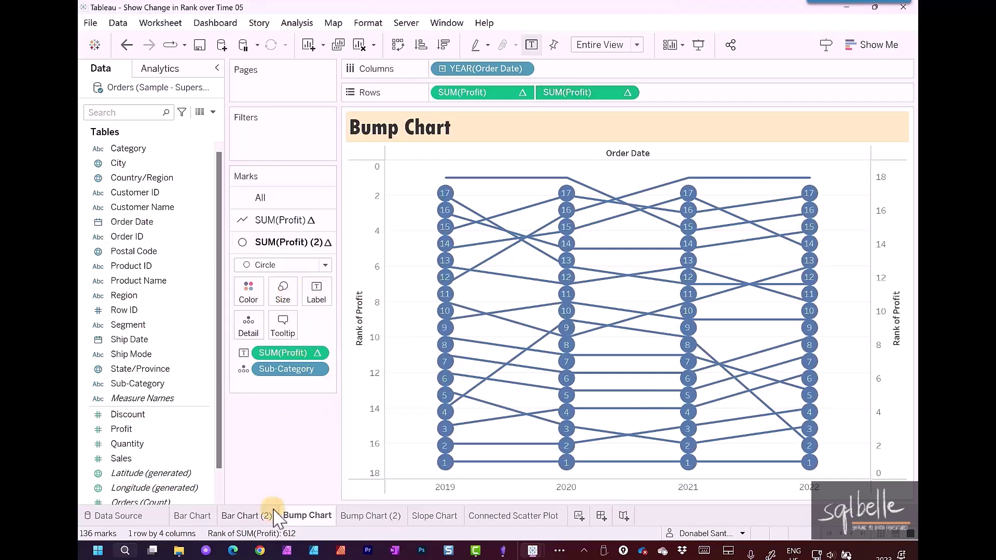
Step: Reverse the right-hand rank axis so rank 1 sits on top
mouse_move(274, 513)
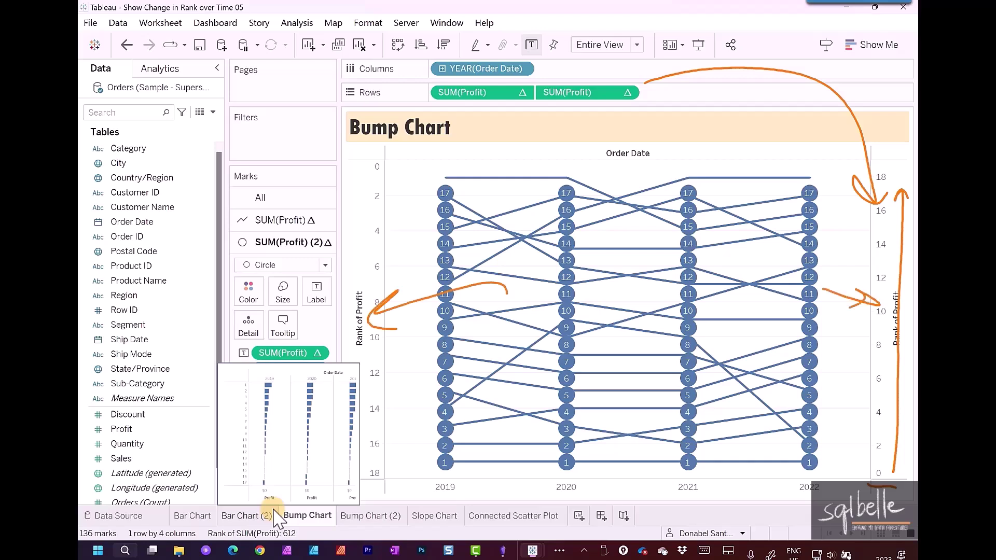
right_click(887, 203)
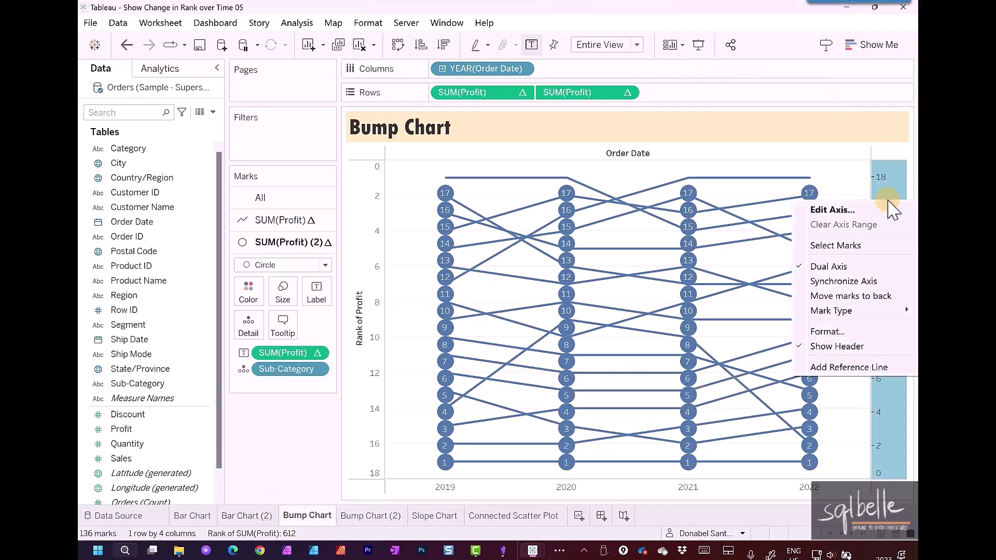
click(853, 212)
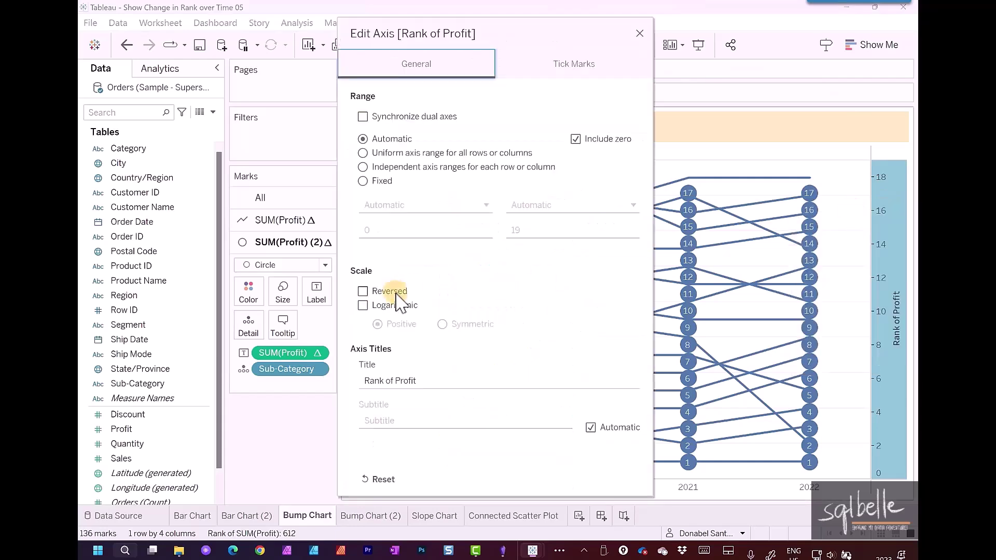
click(362, 291)
click(640, 33)
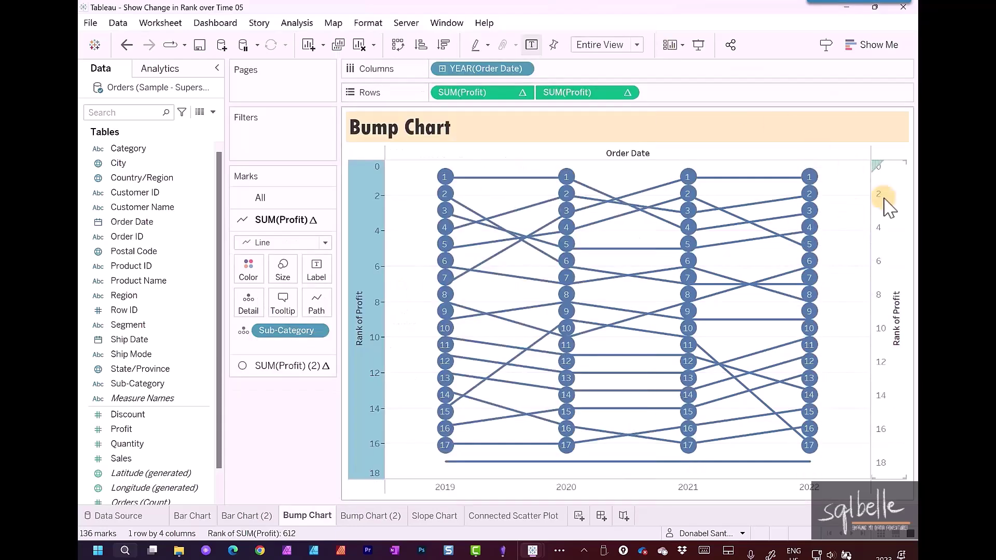
Step: Synchronize the two rank axes and hide the Rank of Profit axis headers
right_click(884, 199)
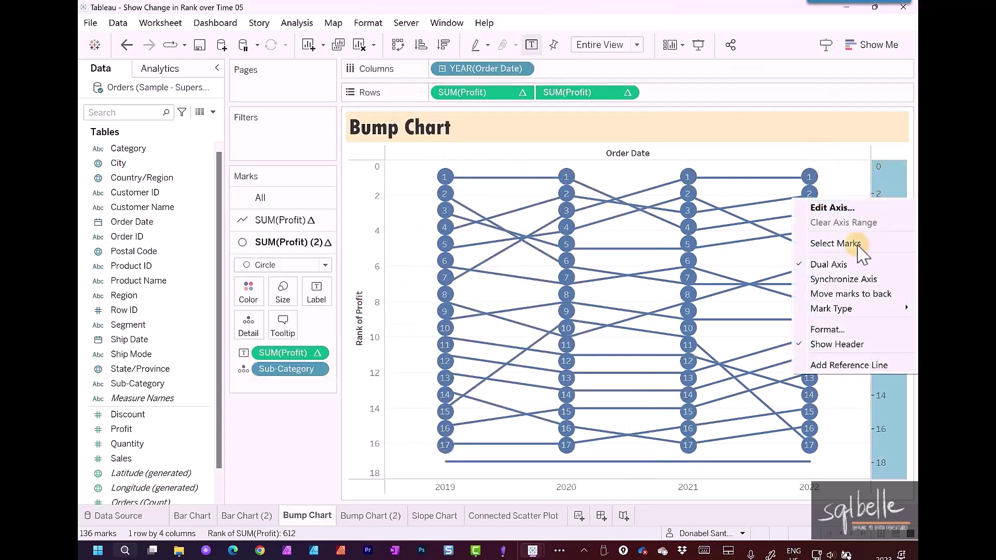
click(848, 277)
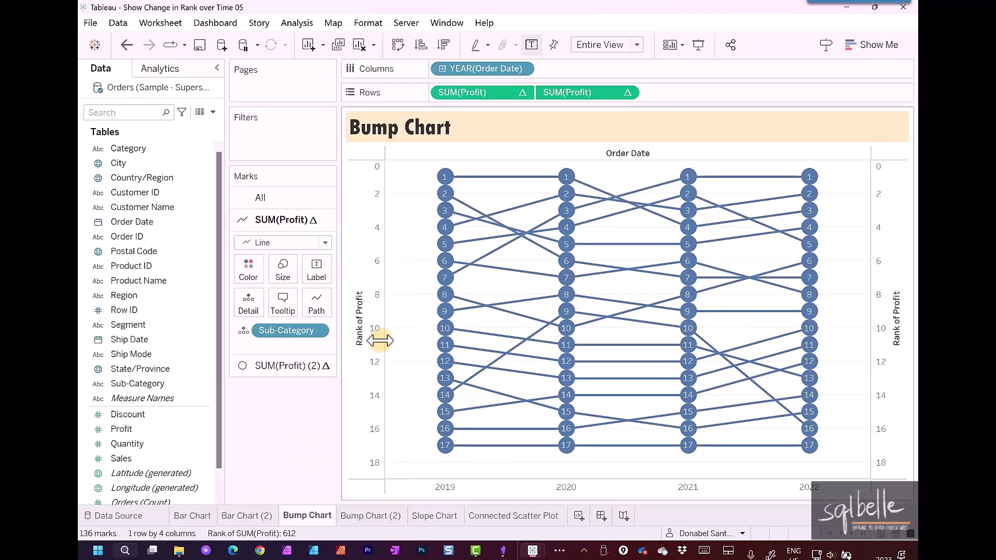
right_click(364, 199)
click(402, 335)
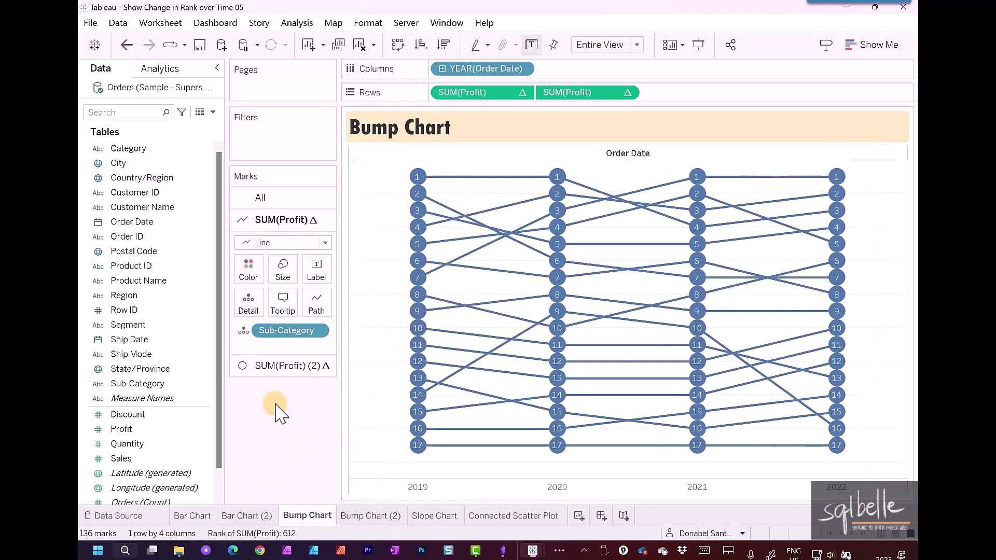
Step: Shrink the rank circles slightly on the SUM(Profit) (2) marks card
click(282, 365)
click(284, 293)
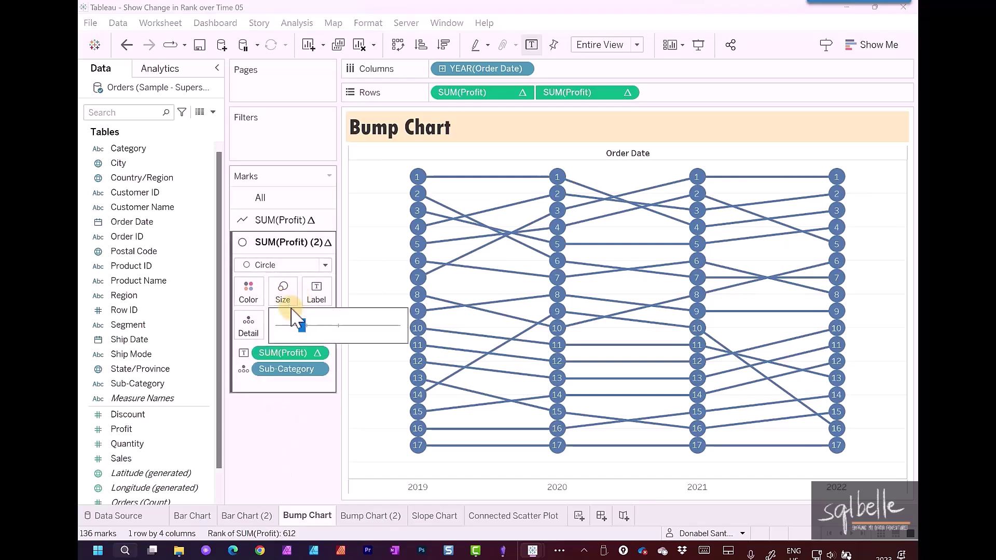
drag(296, 326, 288, 326)
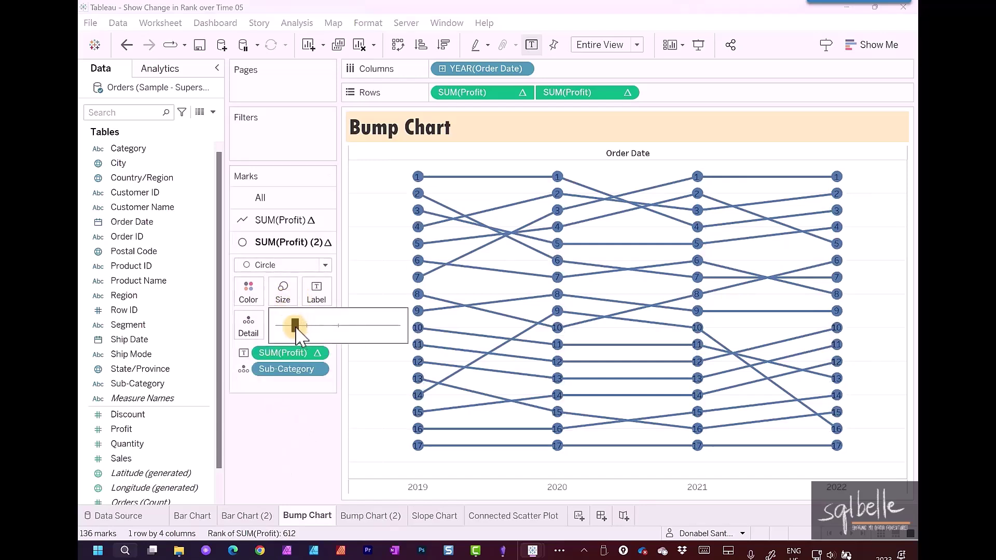
Step: Set the rank-number labels' font size to 7 pt
click(317, 303)
click(399, 383)
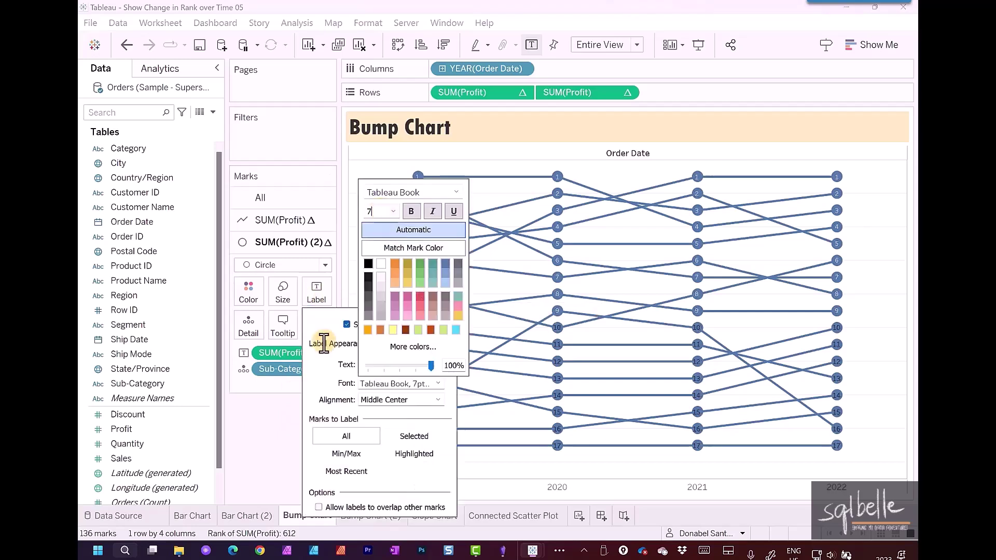
click(291, 440)
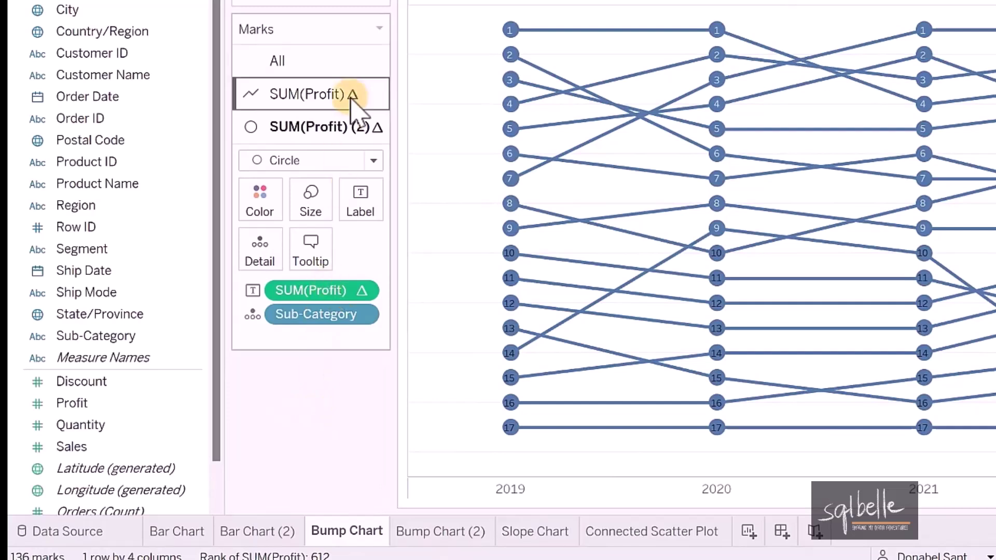
Step: Label the SUM(Profit) lines with Sub-Category, shown only at the line ends
click(352, 99)
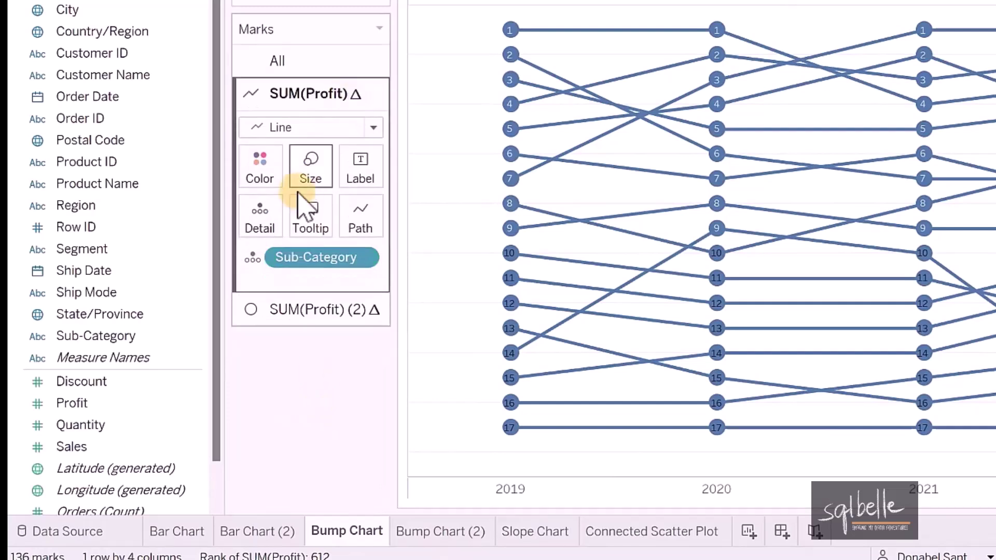
click(253, 259)
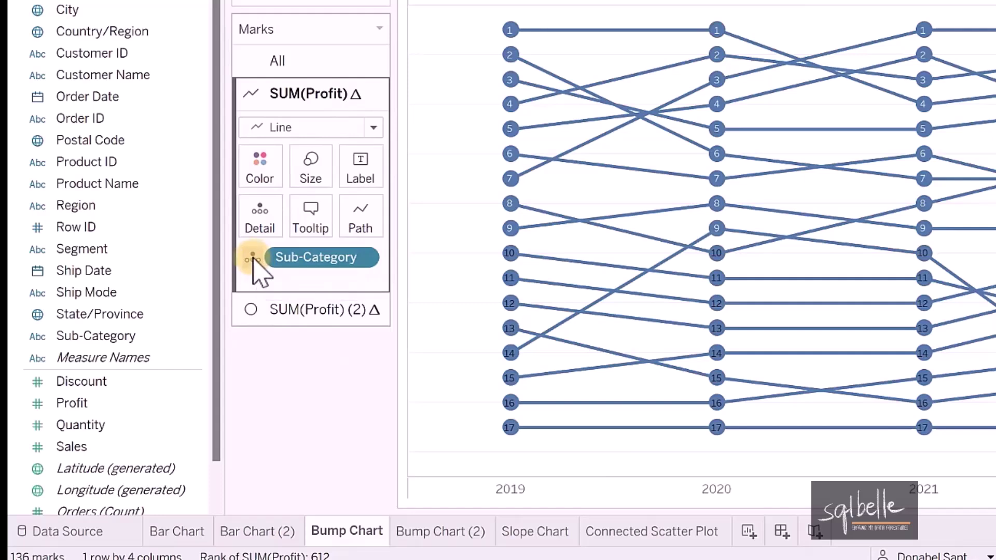
click(254, 262)
drag(322, 270, 378, 170)
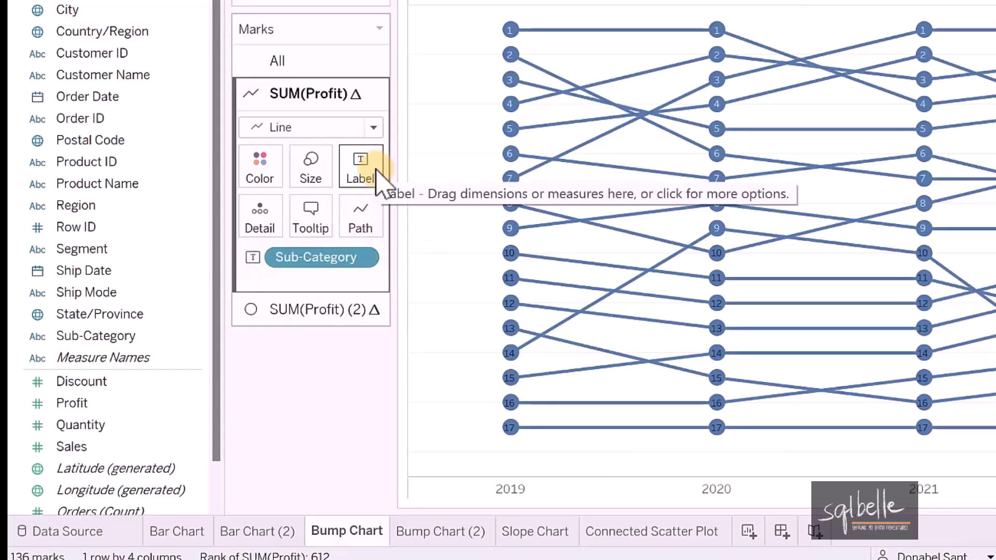
click(367, 173)
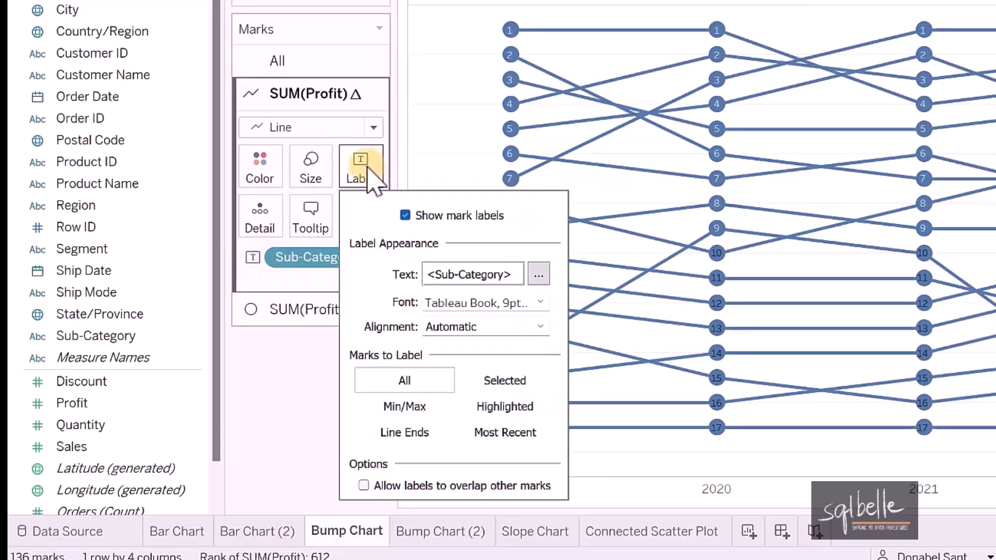
click(405, 433)
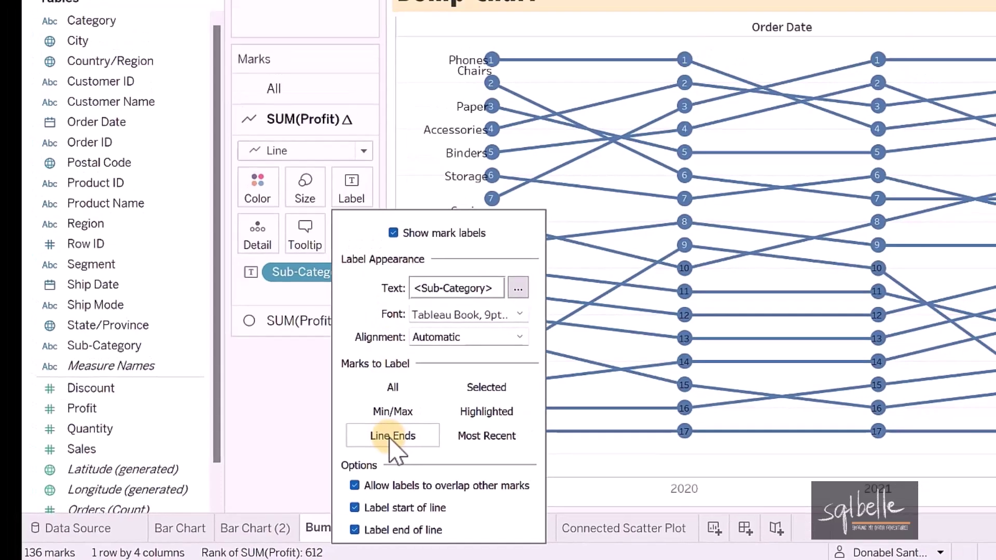
click(341, 413)
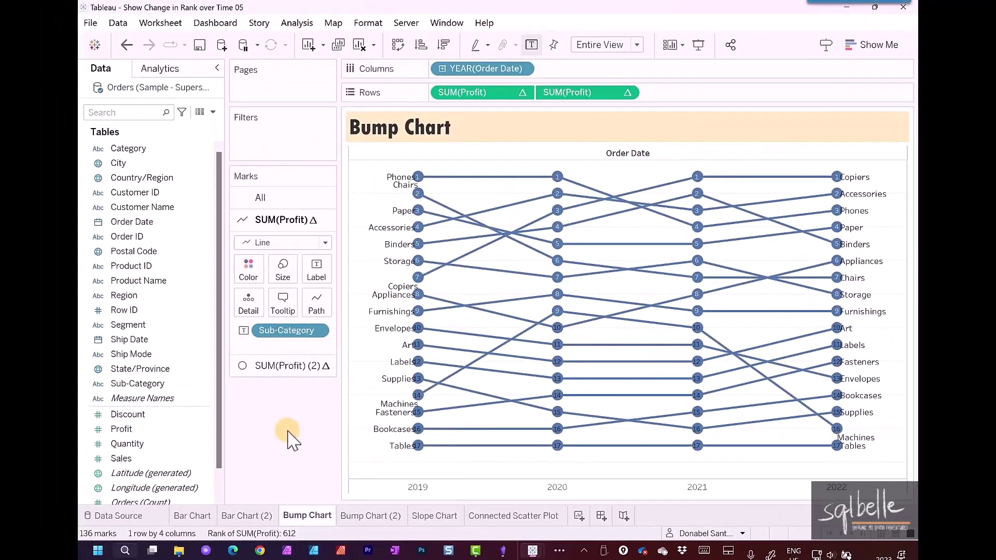